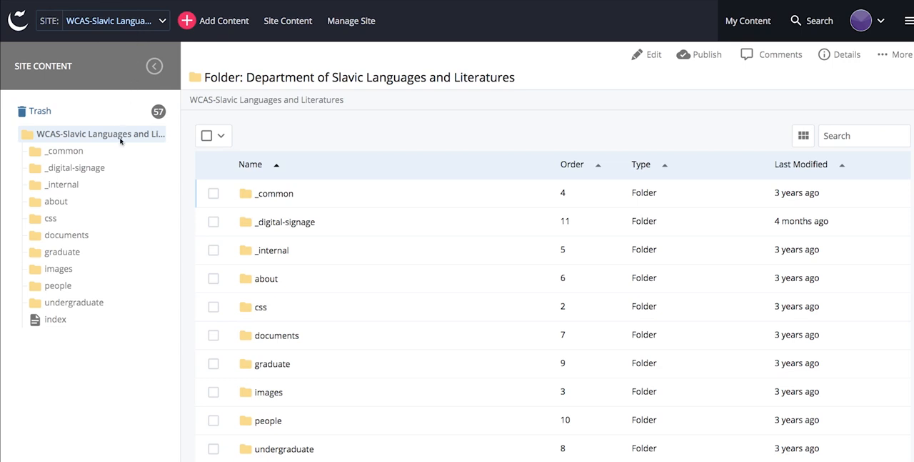
Step: Expand the _digital-signage folder in the site content and create a new Digital Sign Slide
click(83, 168)
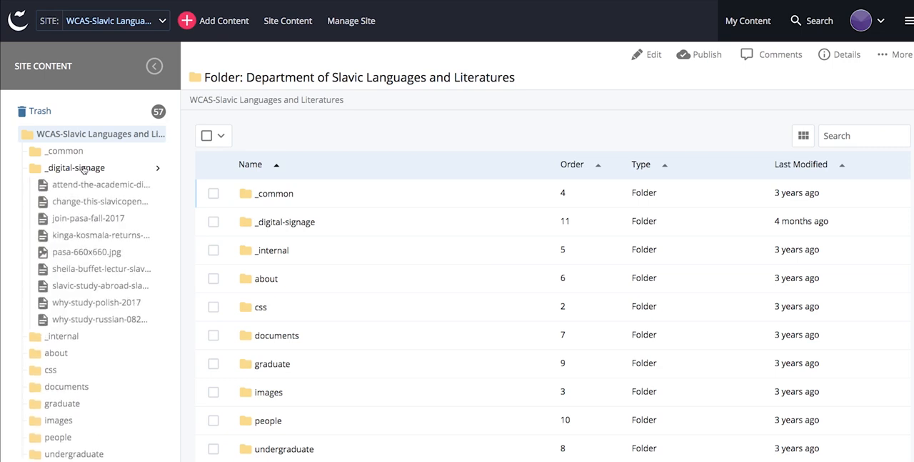
click(224, 22)
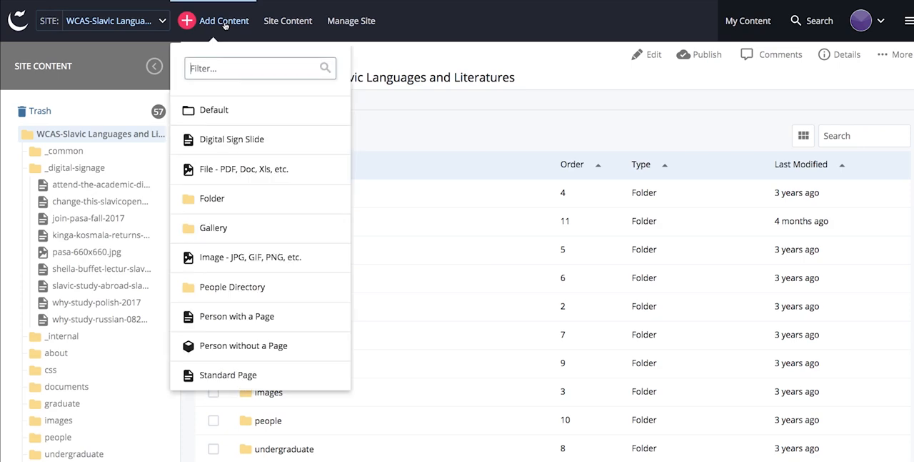
click(290, 143)
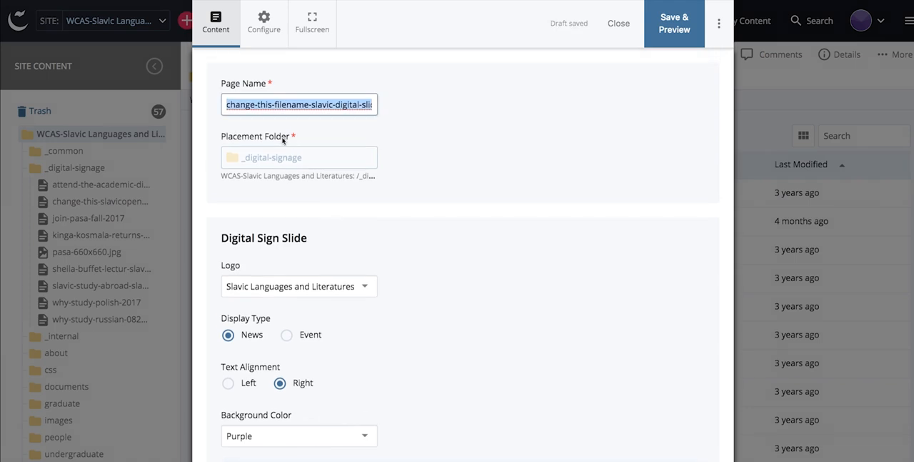
Step: Replace the slide's default page name with open-house-11202017
click(262, 106)
drag(226, 105, 390, 112)
key(BackSpace)
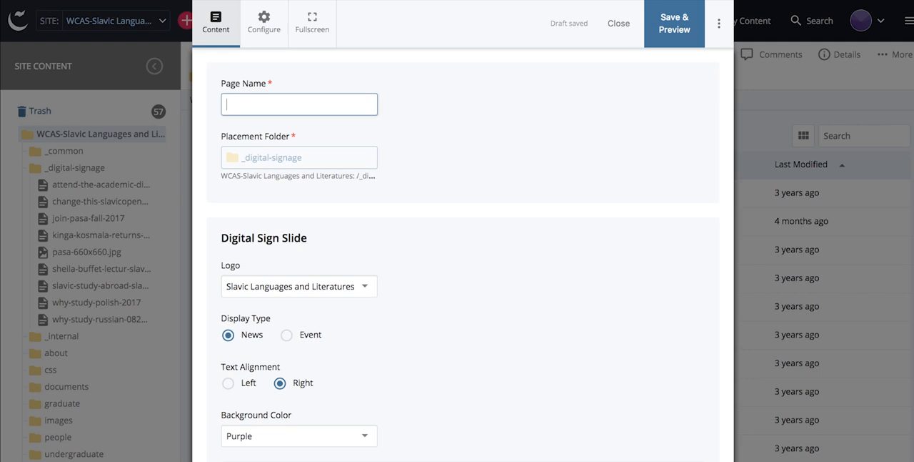
text(pen-house-112)
text(02017)
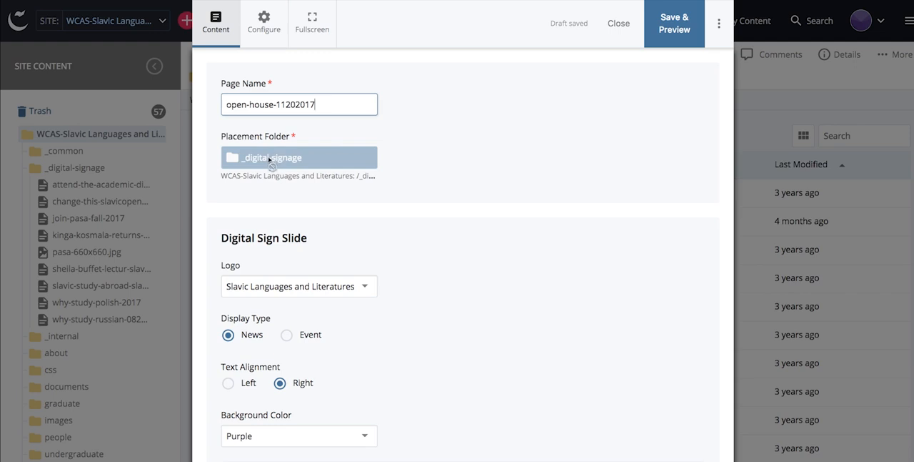
Step: Look through the department options for the slide's logo, keeping Slavic Languages and Literatures
scroll(278, 160, down, 3)
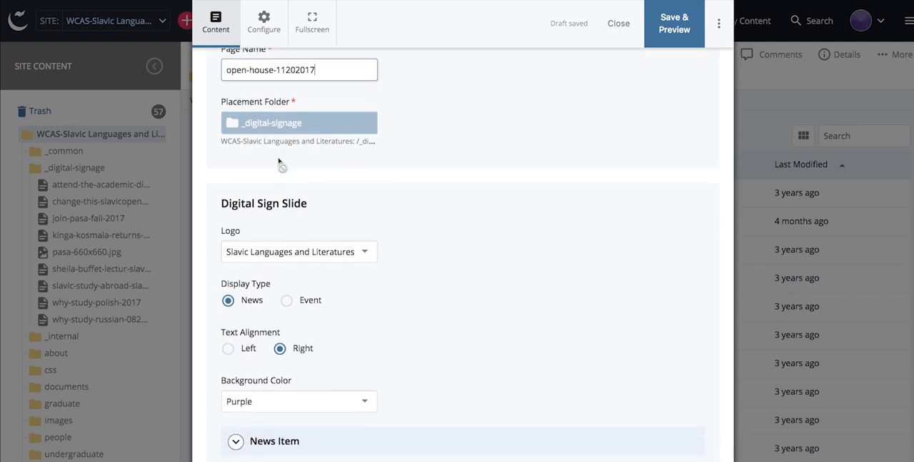
scroll(279, 160, down, 1)
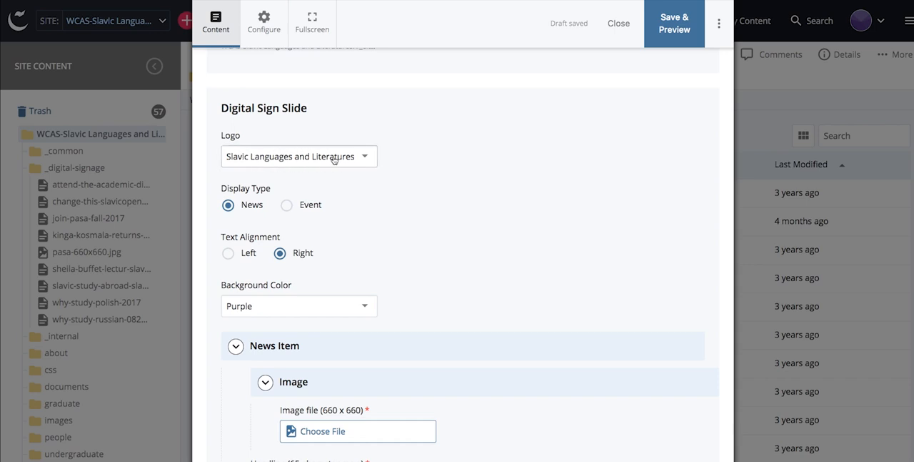
click(366, 157)
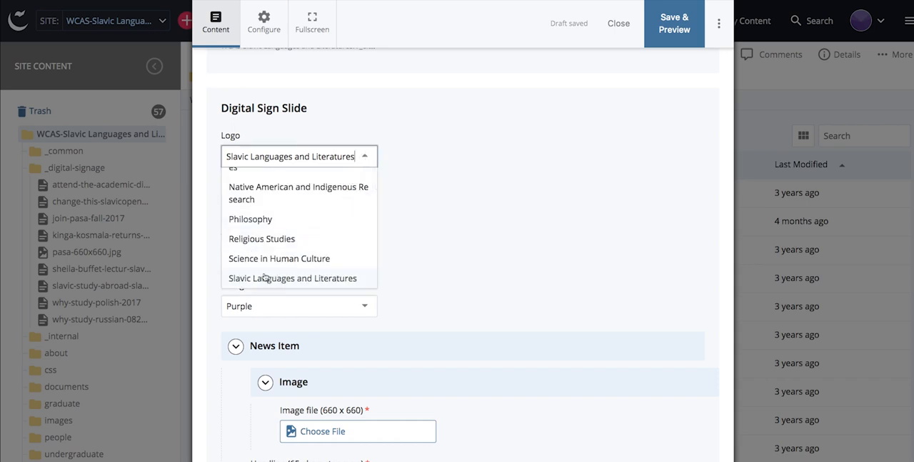
scroll(271, 229, up, 10)
scroll(274, 237, down, 1)
scroll(272, 247, up, 1)
scroll(272, 247, down, 2)
scroll(274, 245, up, 3)
scroll(272, 237, down, 4)
scroll(276, 240, down, 6)
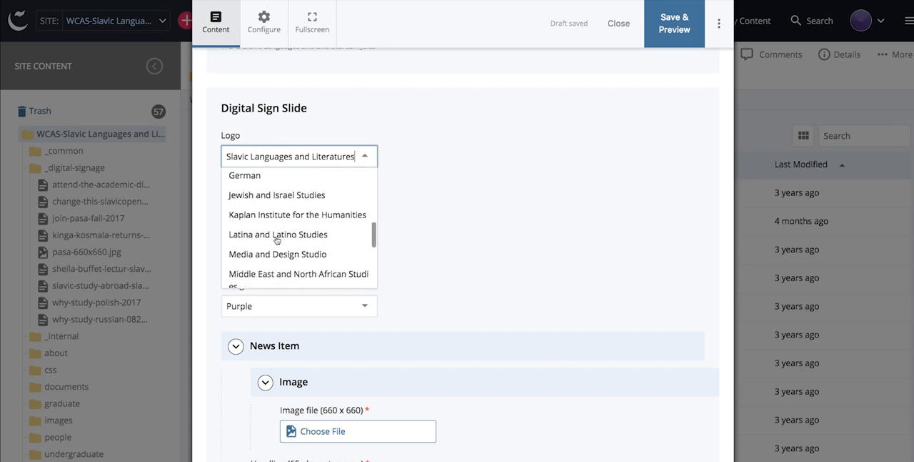
click(263, 227)
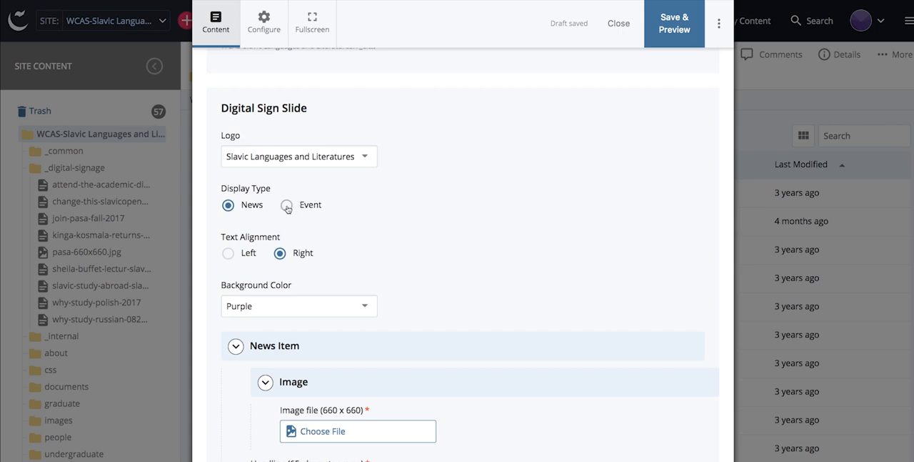
Step: Set the slide's display type to Event, try left text alignment and return it to Right
click(287, 206)
scroll(311, 215, down, 2)
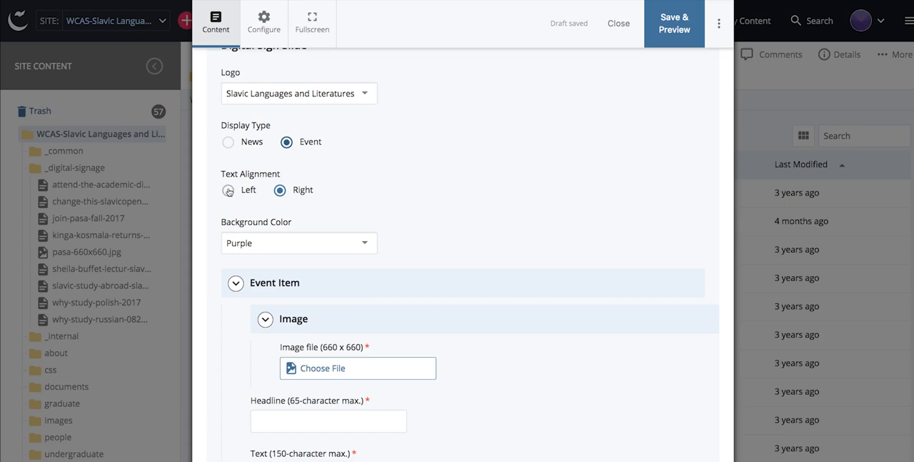
click(228, 190)
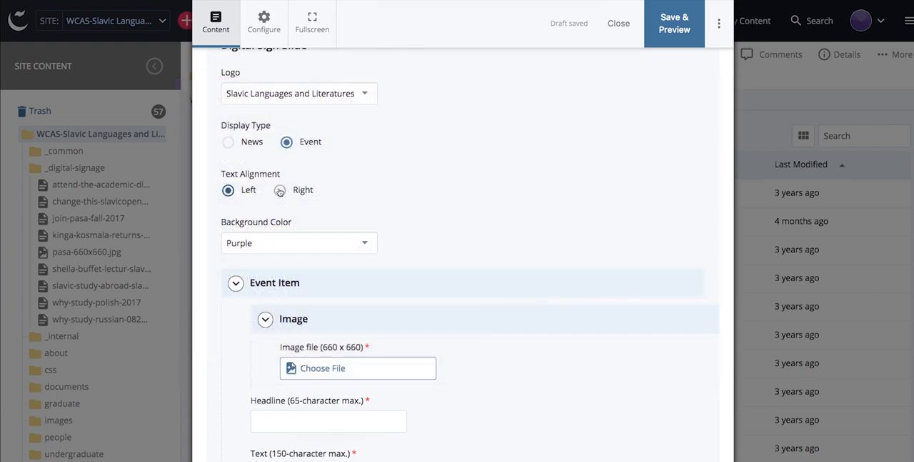
click(279, 190)
Step: Check the available background colors for the slide, keeping Purple
scroll(279, 190, down, 2)
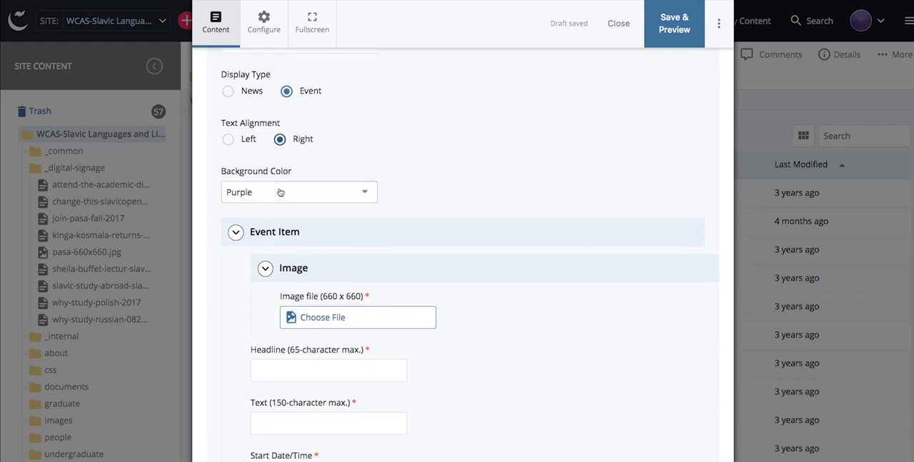
scroll(279, 191, down, 1)
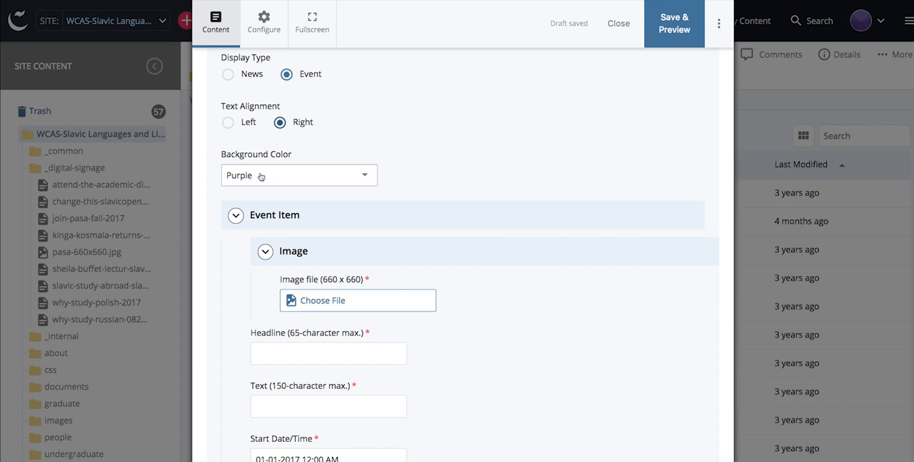
click(261, 176)
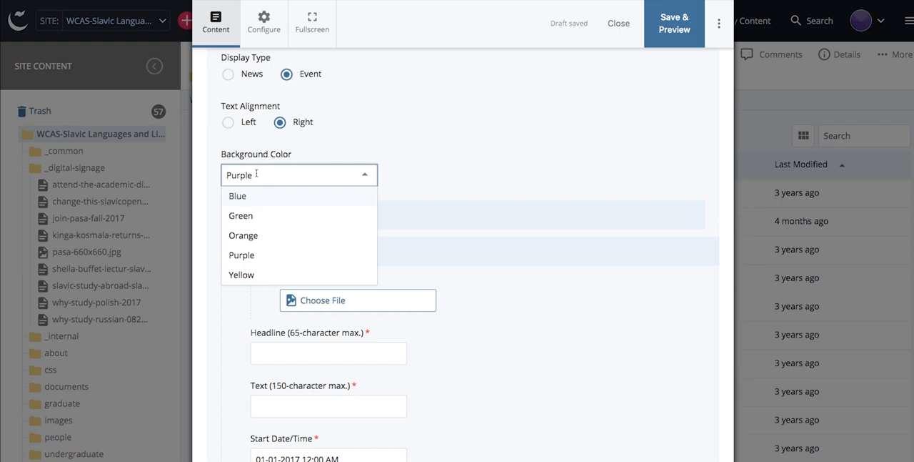
click(388, 174)
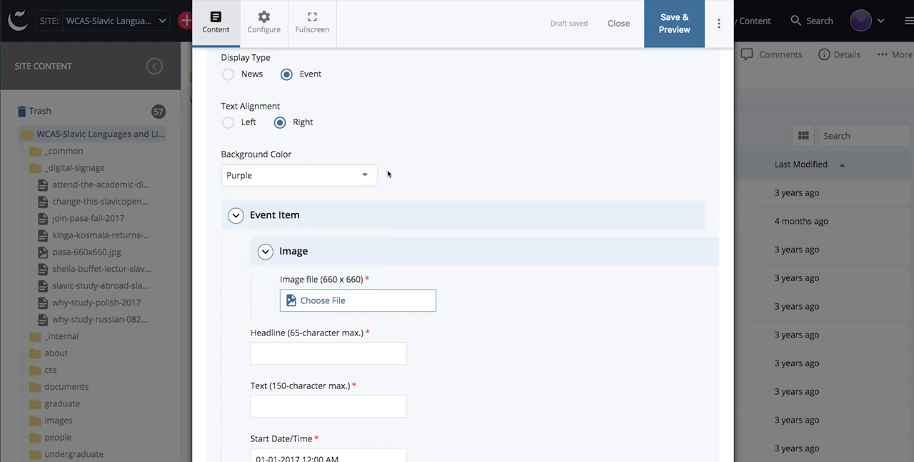
Step: Select scenic-landscape-660x660.jpg from the computer's demo folder as the event image to upload
scroll(388, 174, down, 3)
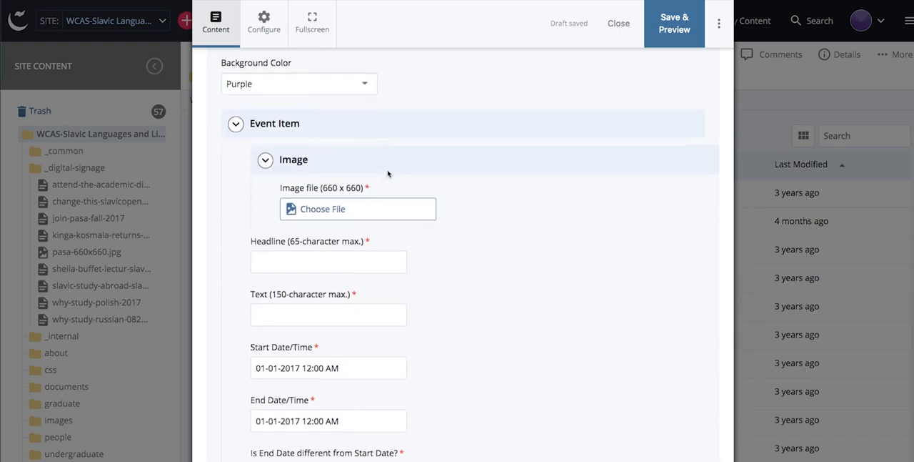
click(314, 206)
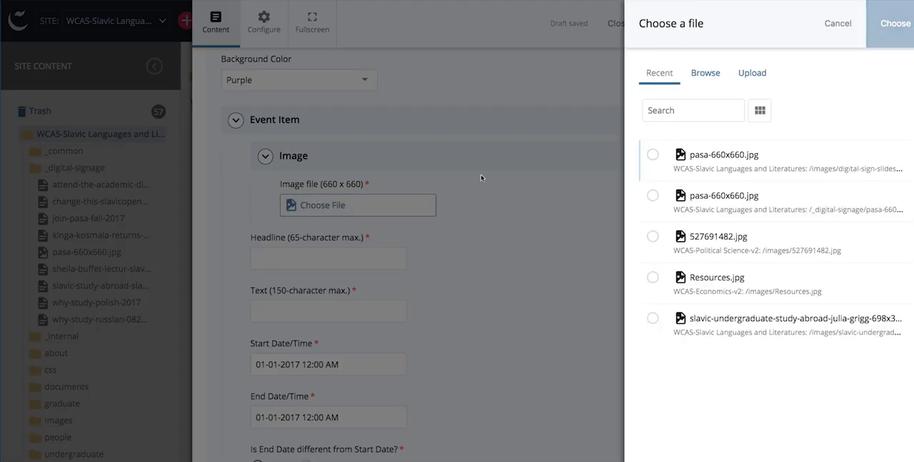
click(704, 74)
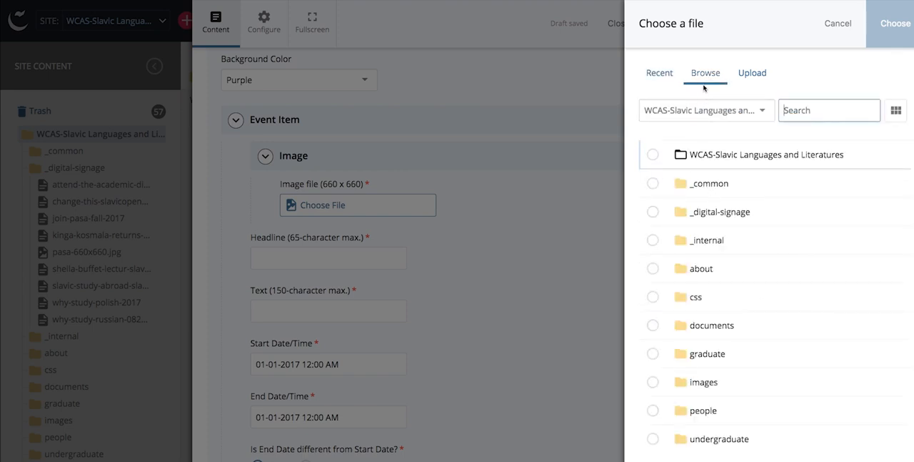
click(752, 74)
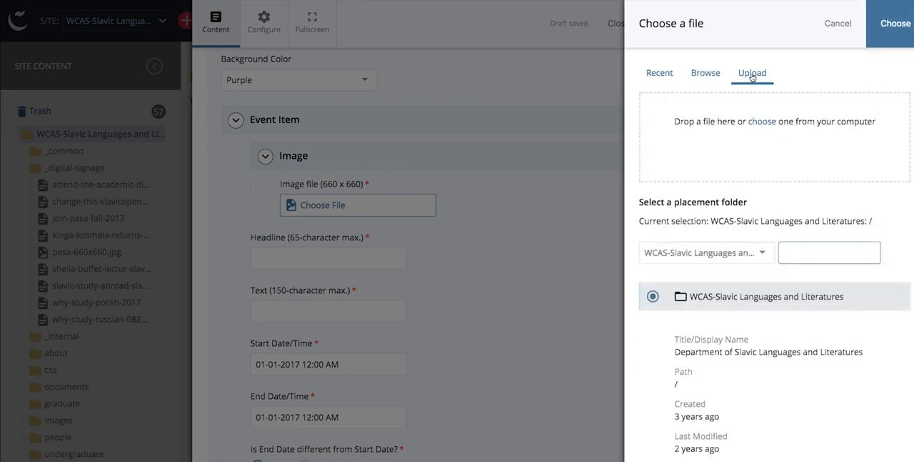
click(762, 121)
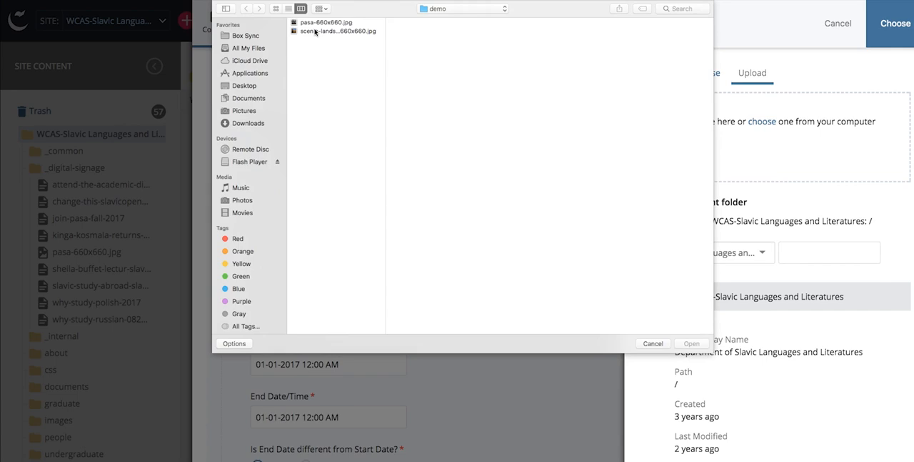
click(315, 31)
click(691, 343)
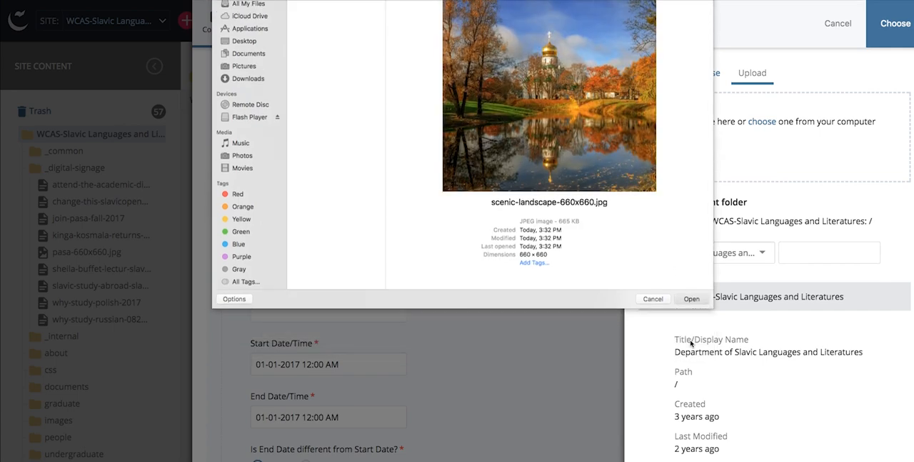
Step: Set the upload's placement folder to images/digital-sign-slides and confirm the image for the event item
scroll(706, 317, down, 1)
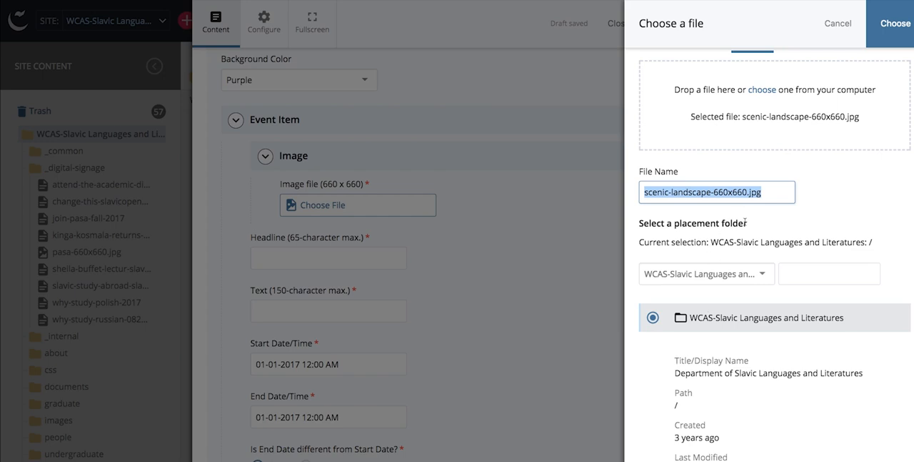
drag(745, 223, 638, 223)
scroll(682, 241, down, 1)
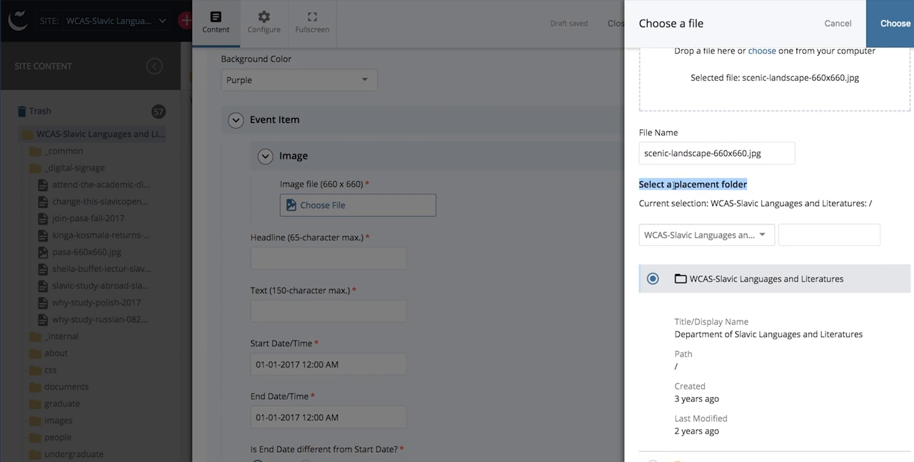
scroll(673, 184, down, 3)
scroll(674, 188, down, 3)
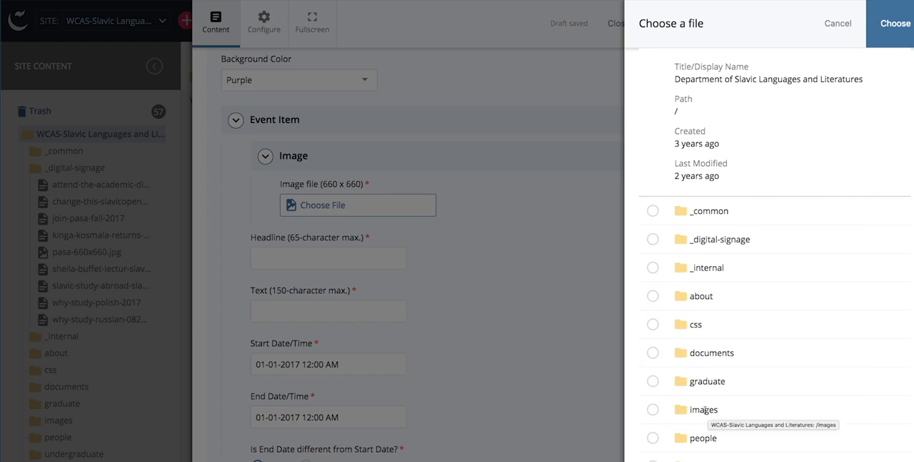
click(703, 410)
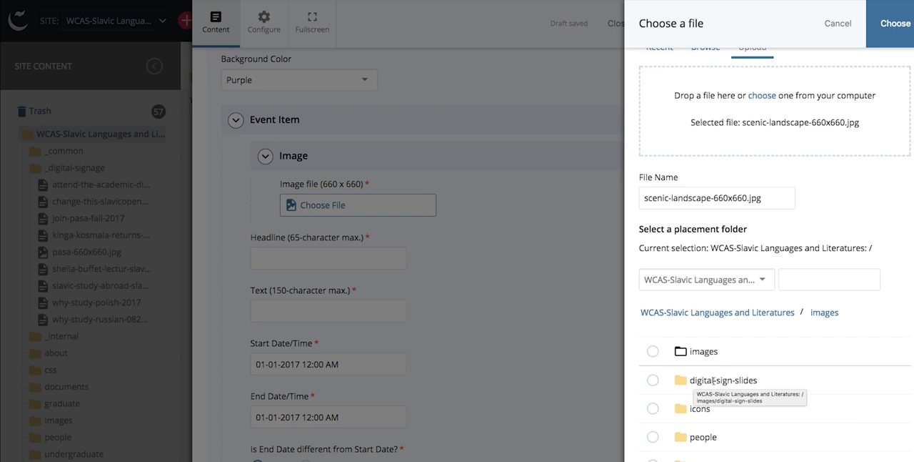
click(653, 379)
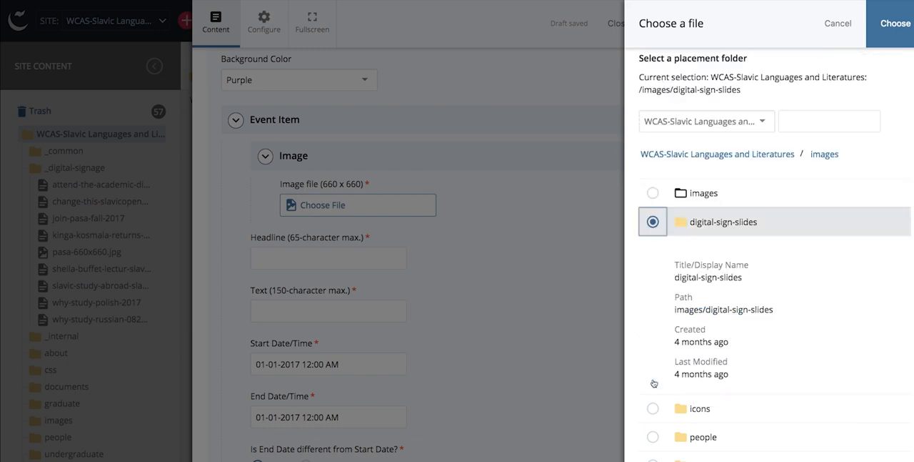
scroll(796, 310, up, 5)
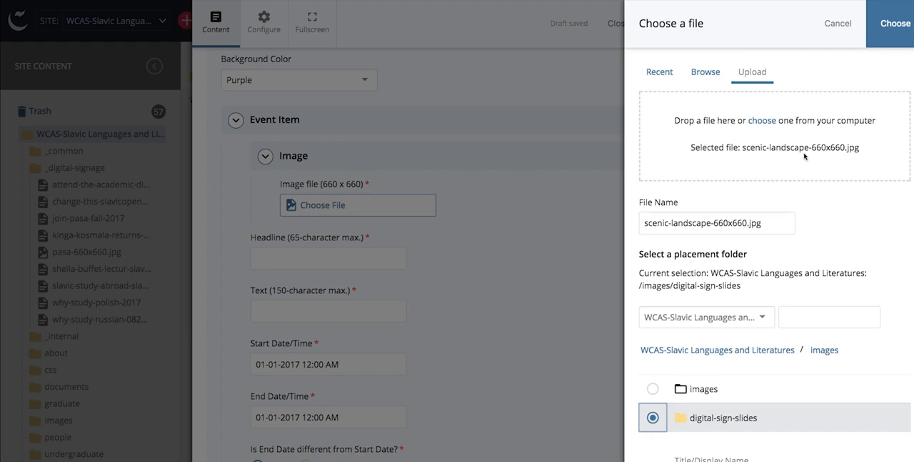
click(892, 41)
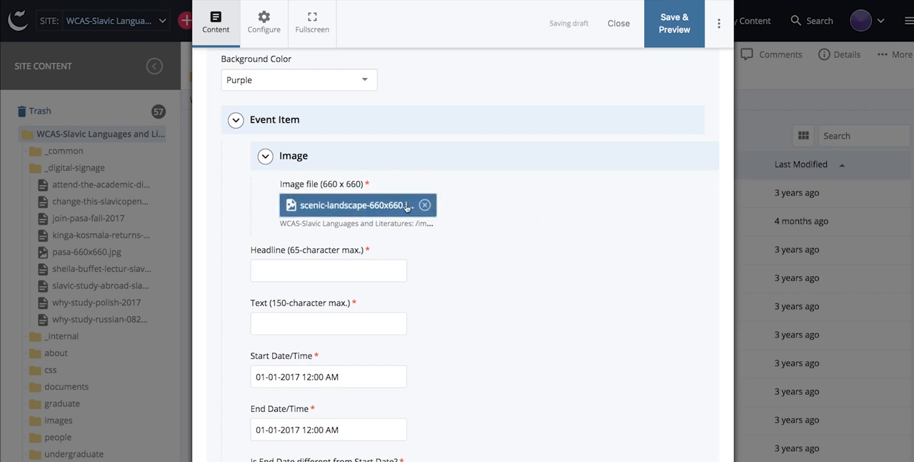
Step: Enter "Slavic Department Open House" as the event item's headline
scroll(353, 213, down, 2)
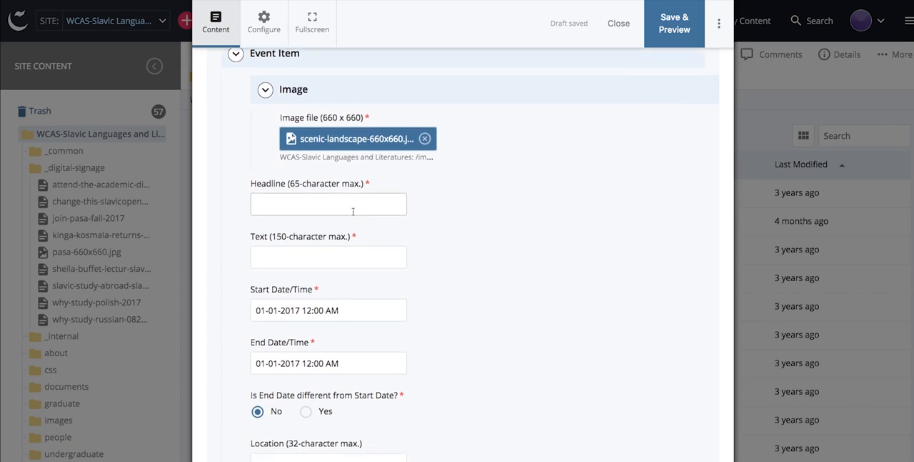
scroll(353, 212, down, 1)
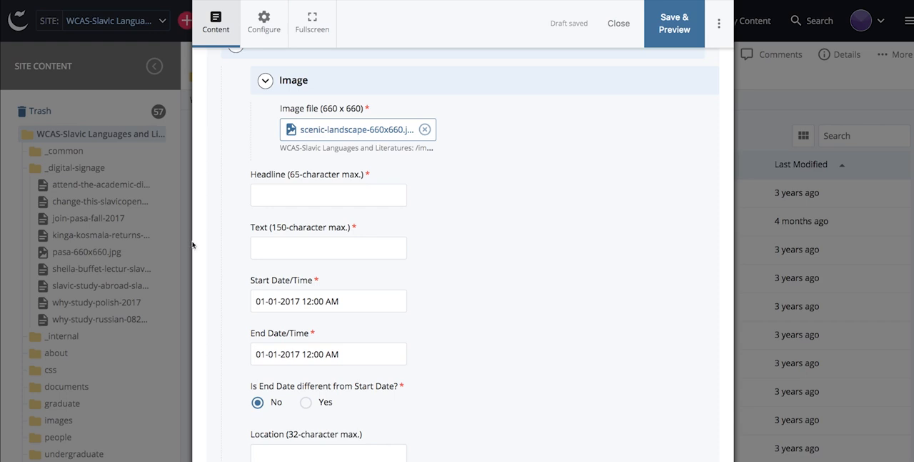
click(268, 194)
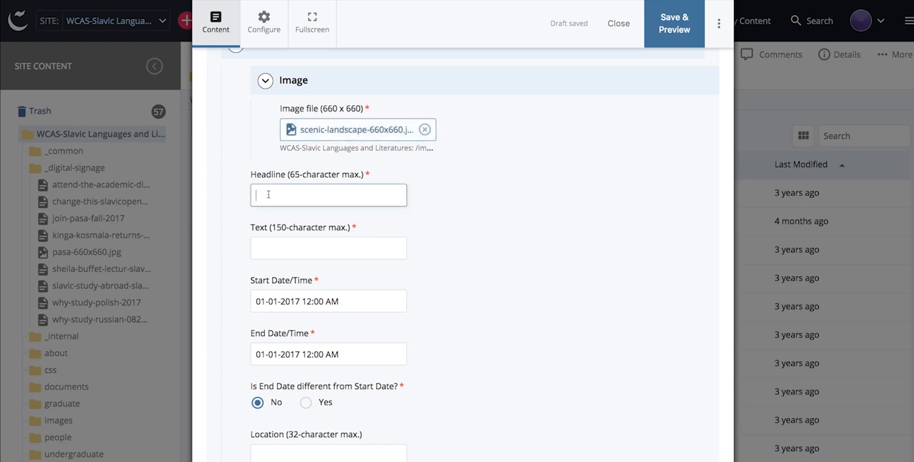
text(Slavic Department Open House)
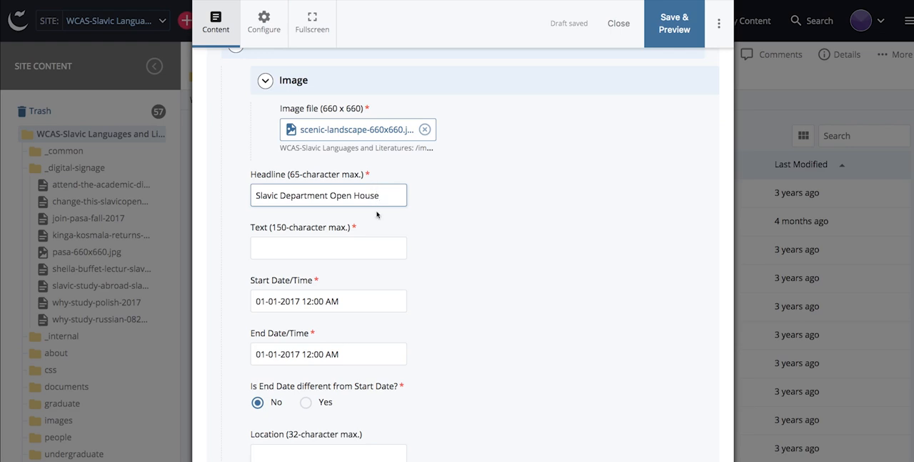
key(Tab)
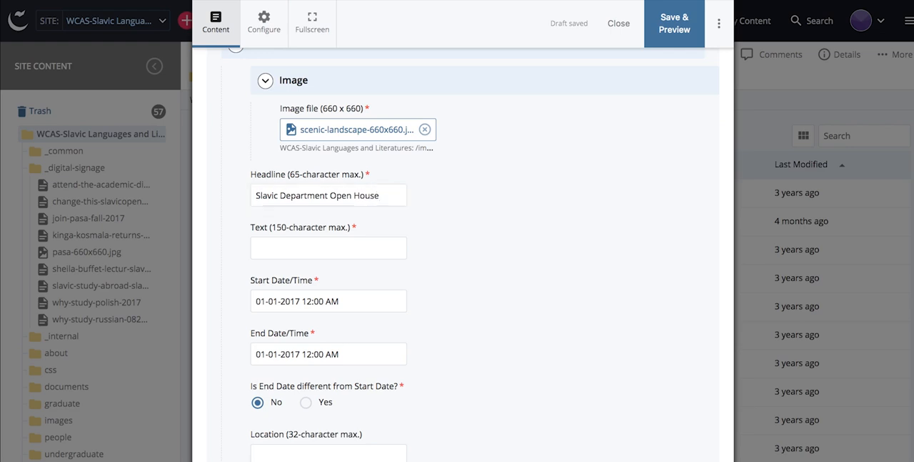
Step: Paste the prepared blurb, from "Join us for the SLAVIC/REES OPEN HOUSE!" to "Russian and East European Studies!", as the event's text
click(265, 250)
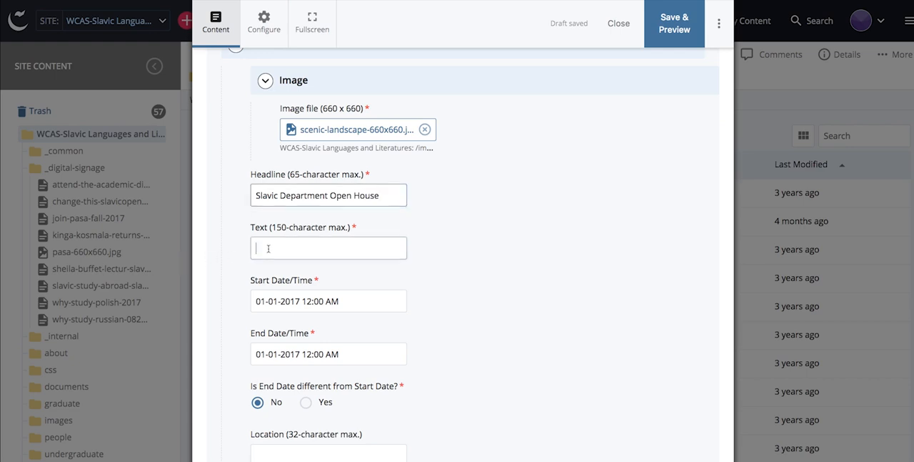
key(ctrl+v)
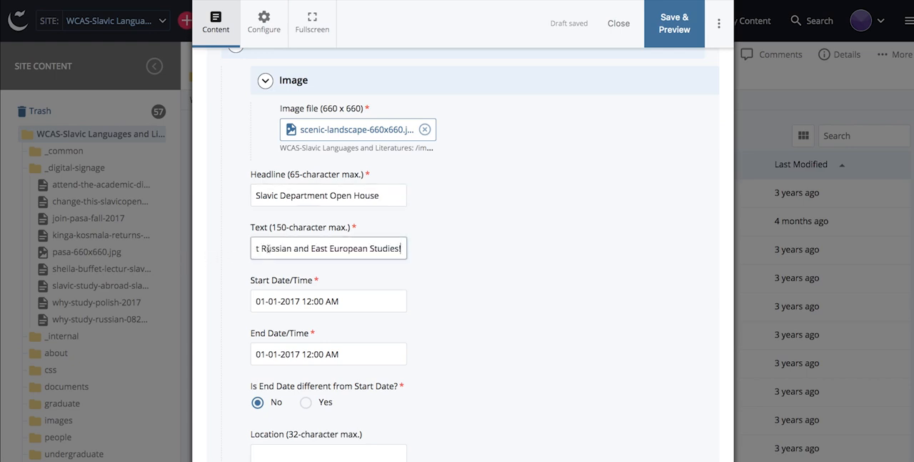
Step: Set the event's start date to 12-12-2017
scroll(275, 247, down, 1)
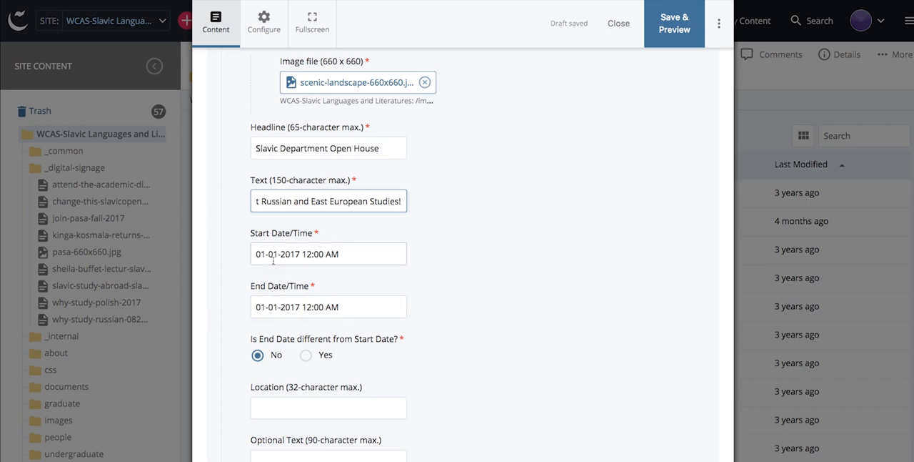
click(277, 254)
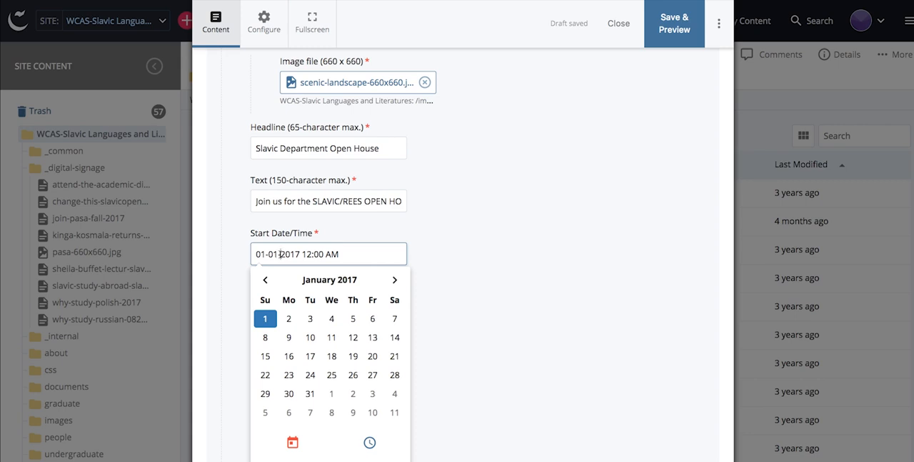
click(395, 280)
click(395, 280)
click(395, 280)
click(395, 280)
click(395, 280)
click(395, 280)
click(395, 280)
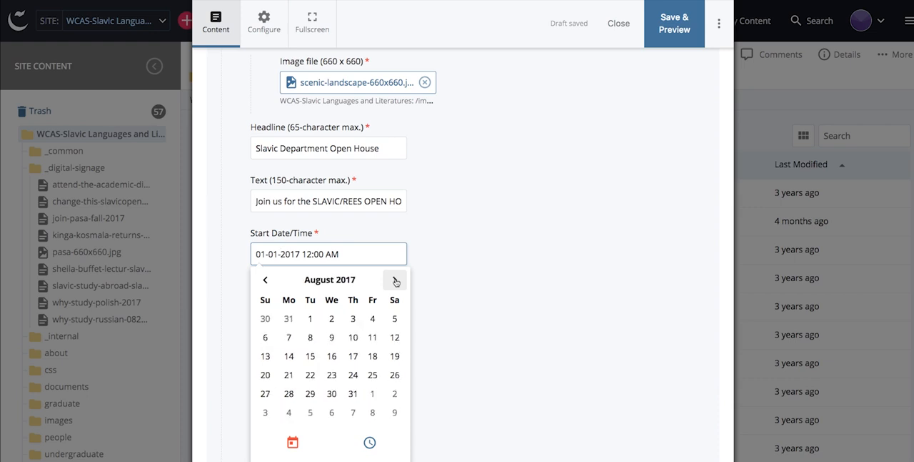
click(292, 443)
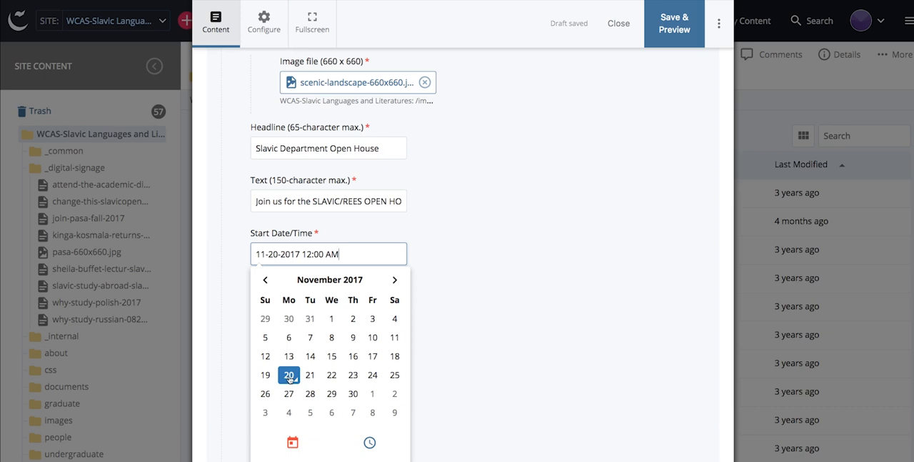
click(393, 282)
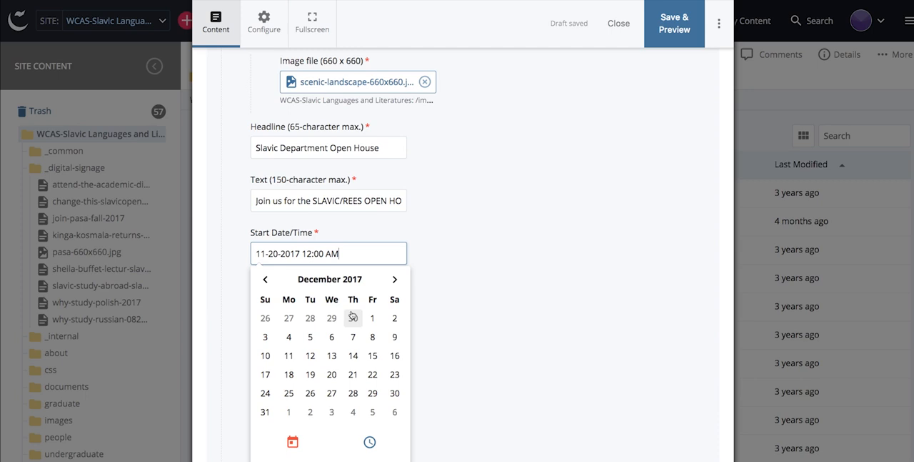
click(311, 356)
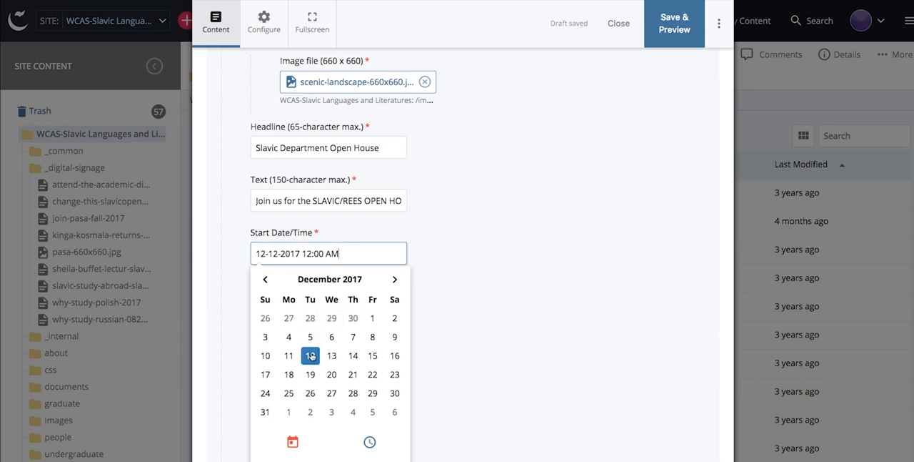
Step: Set the event's start time to 05:00 PM and close the date picker
click(369, 440)
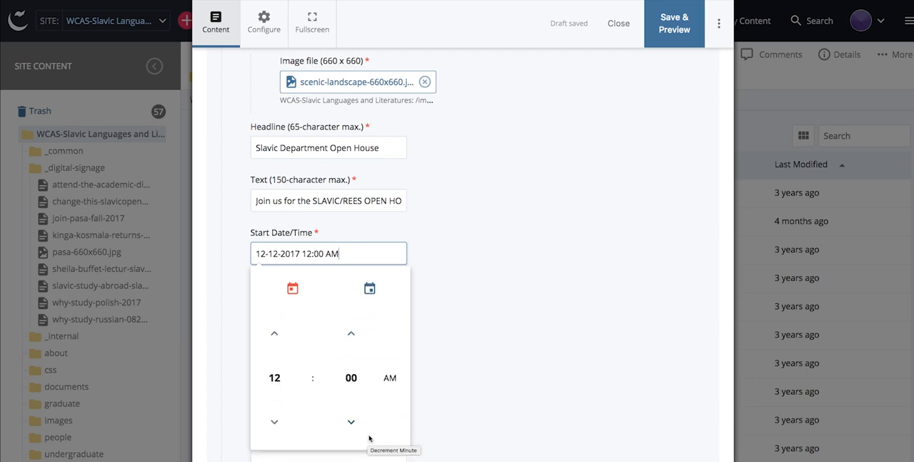
click(272, 337)
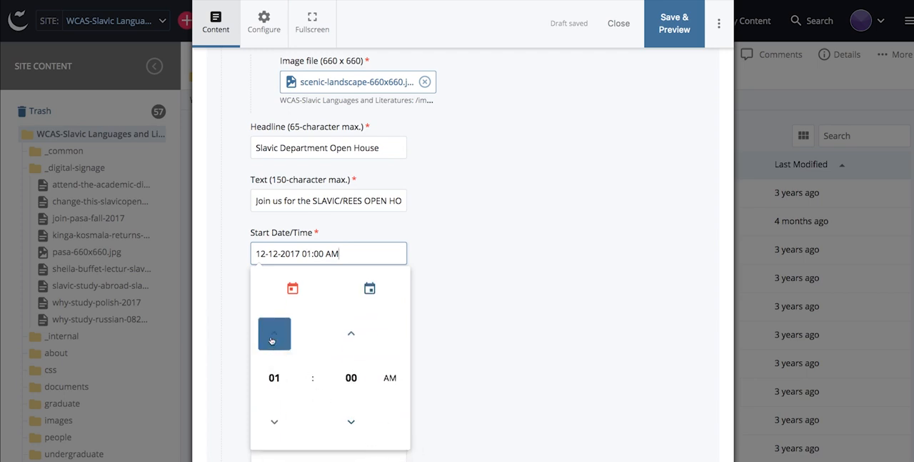
click(272, 337)
click(272, 337)
click(272, 337)
click(392, 377)
click(392, 378)
click(391, 380)
click(431, 372)
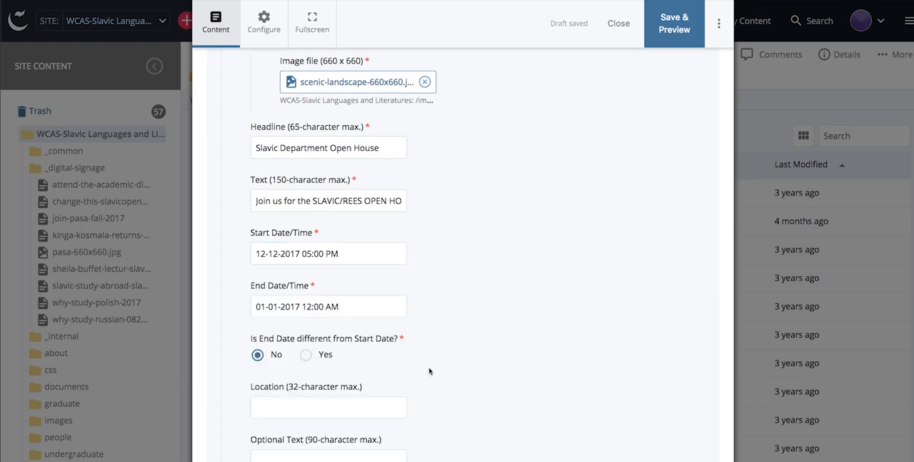
click(277, 306)
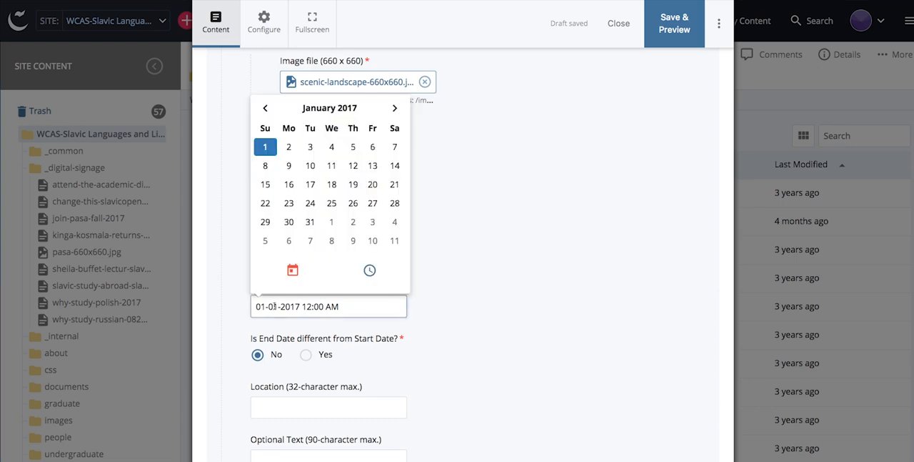
click(293, 270)
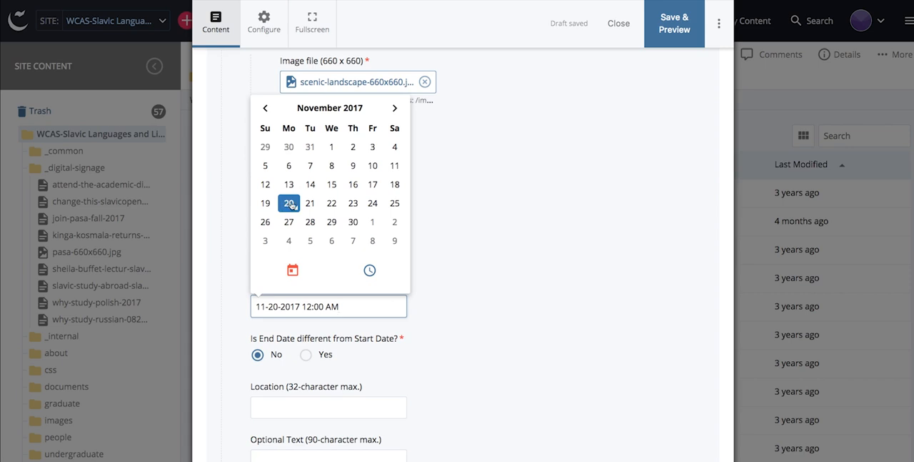
click(394, 109)
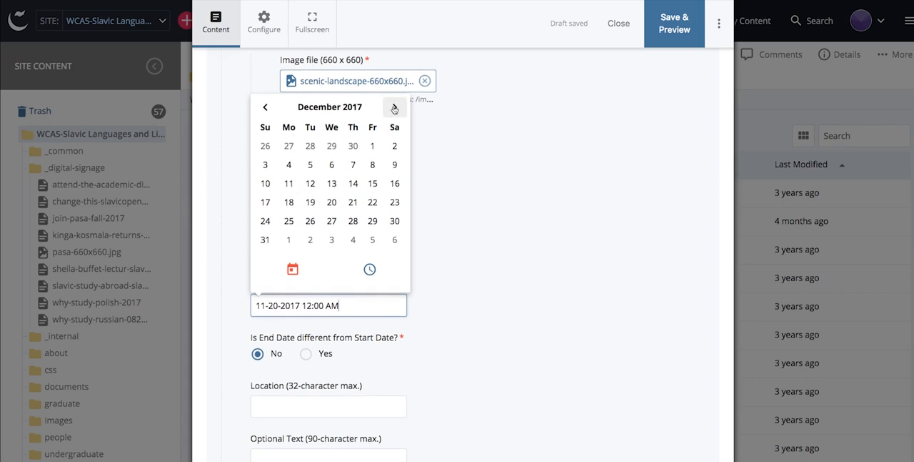
click(310, 184)
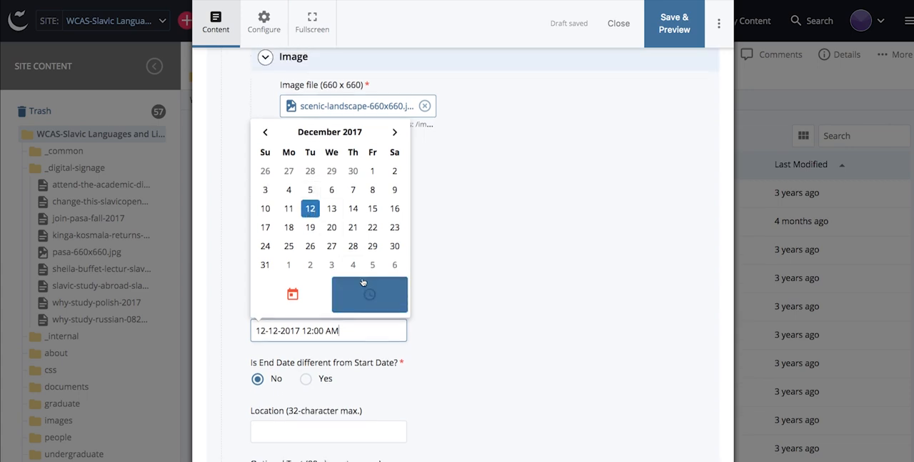
click(371, 307)
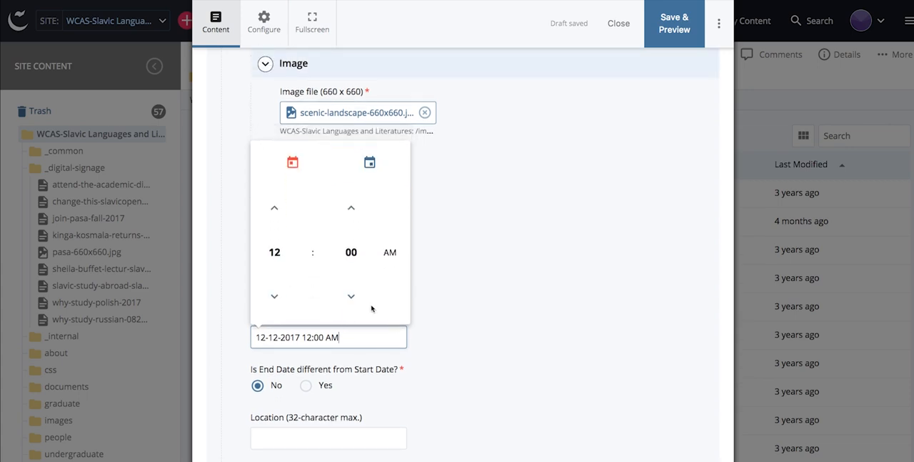
click(274, 214)
click(274, 214)
click(274, 215)
click(275, 215)
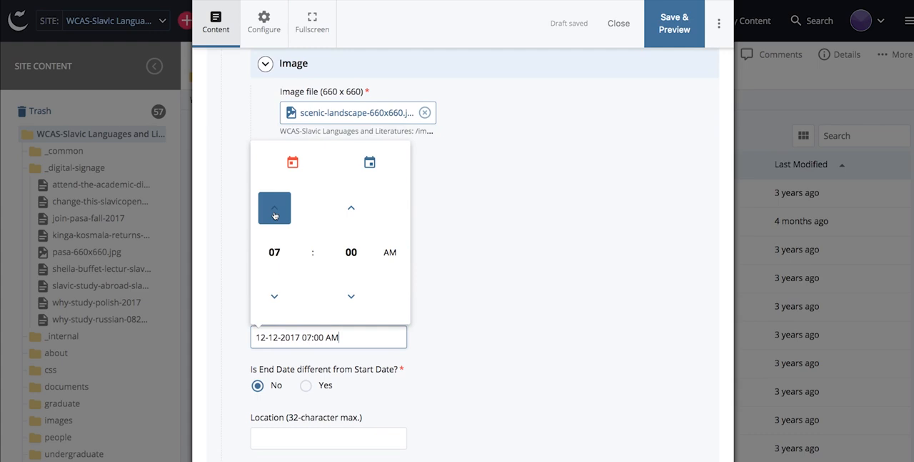
click(390, 253)
click(429, 301)
Step: Enter "Foyer outside of 3305 Kresge" as the event's location
scroll(429, 301, down, 1)
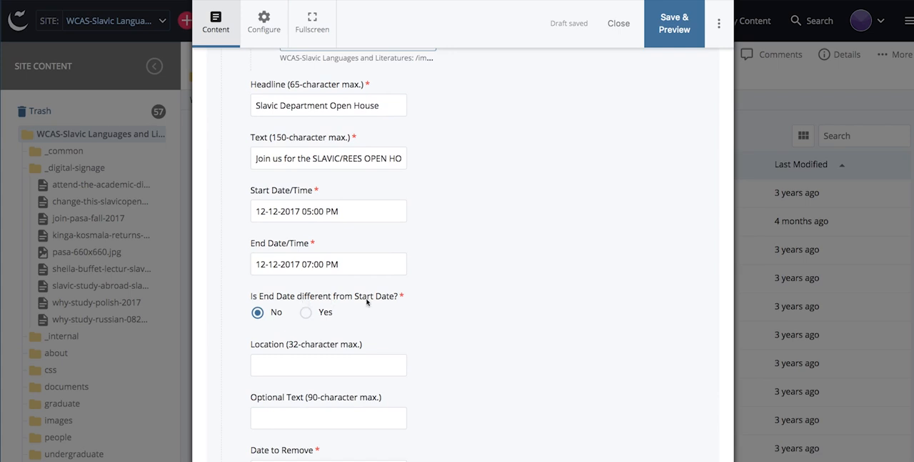
scroll(272, 316, up, 1)
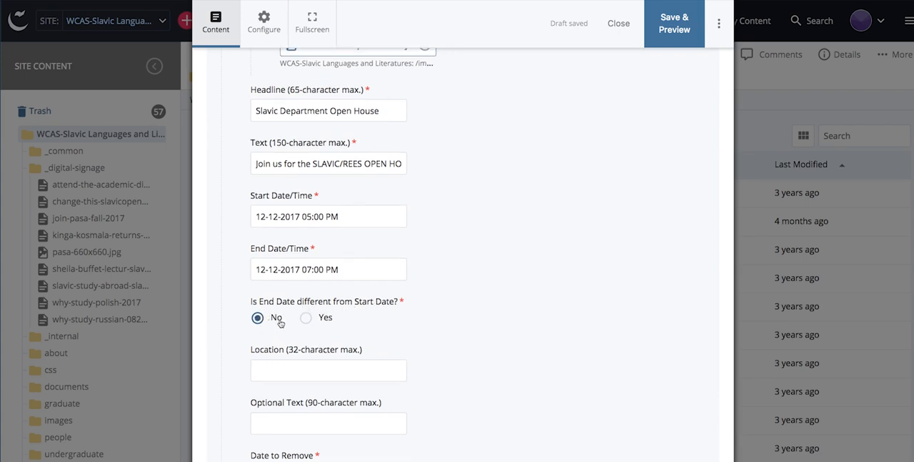
scroll(278, 320, down, 1)
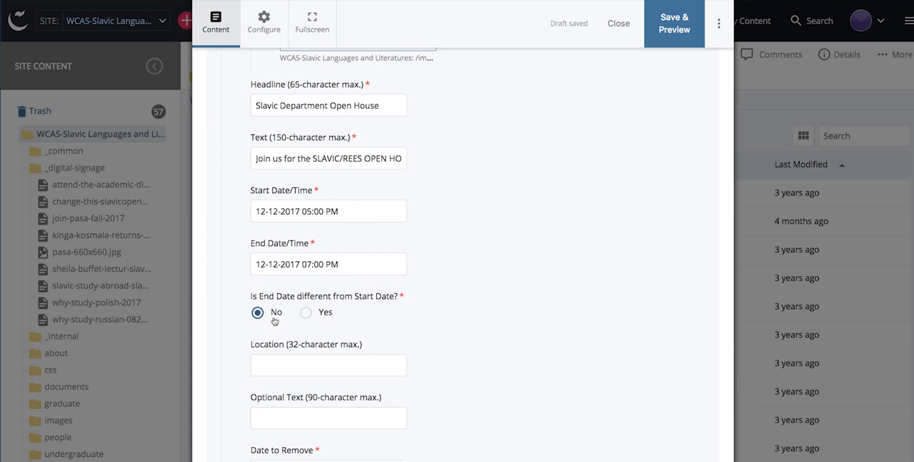
click(272, 364)
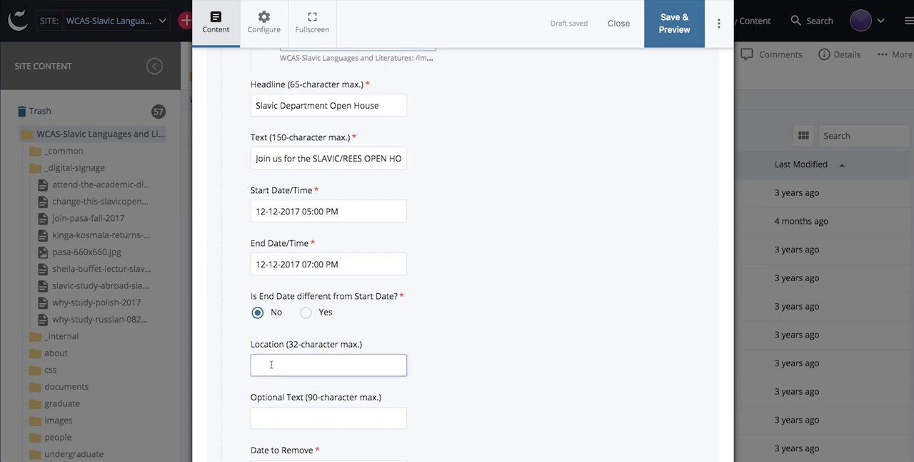
text(Foyer outside of Kresg)
key(BackSpace)
key(BackSpace)
key(BackSpace)
key(BackSpace)
key(BackSpace)
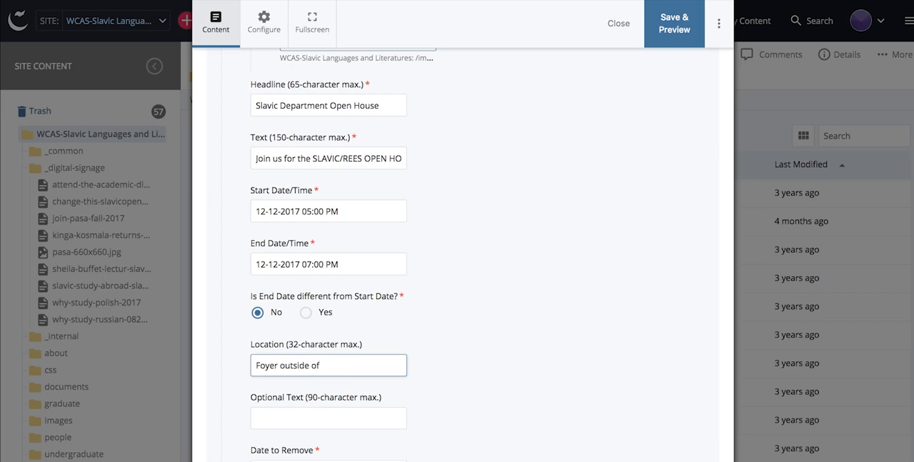
text(3305 Kresge)
click(281, 417)
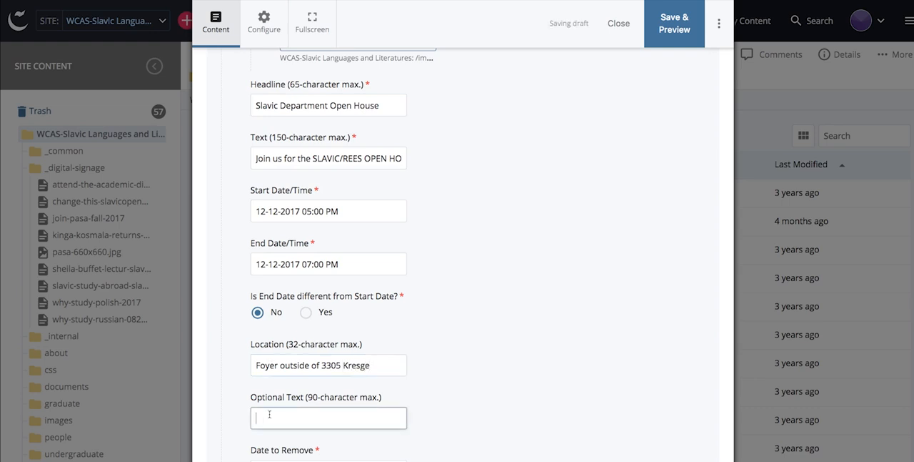
key(Tab)
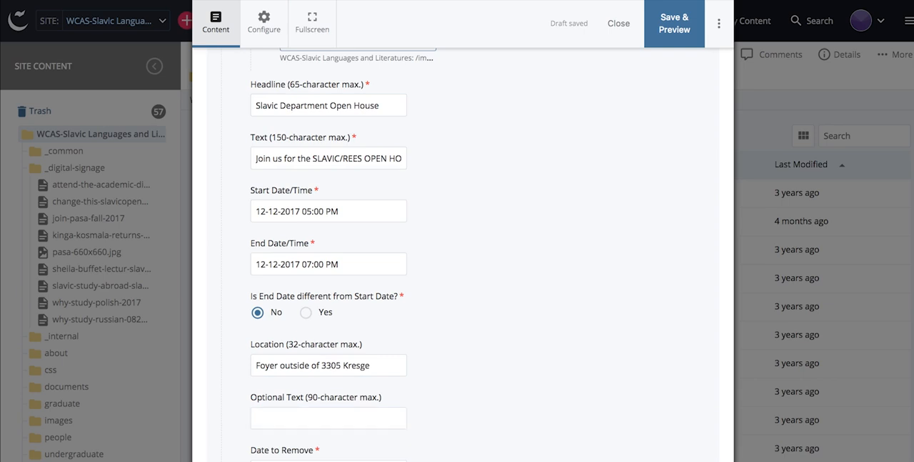
click(275, 416)
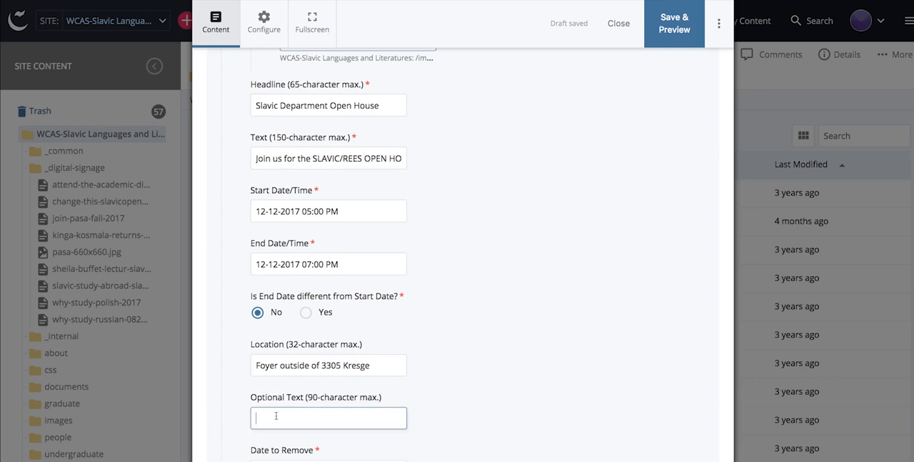
text(www.slavic.northwestern.edu)
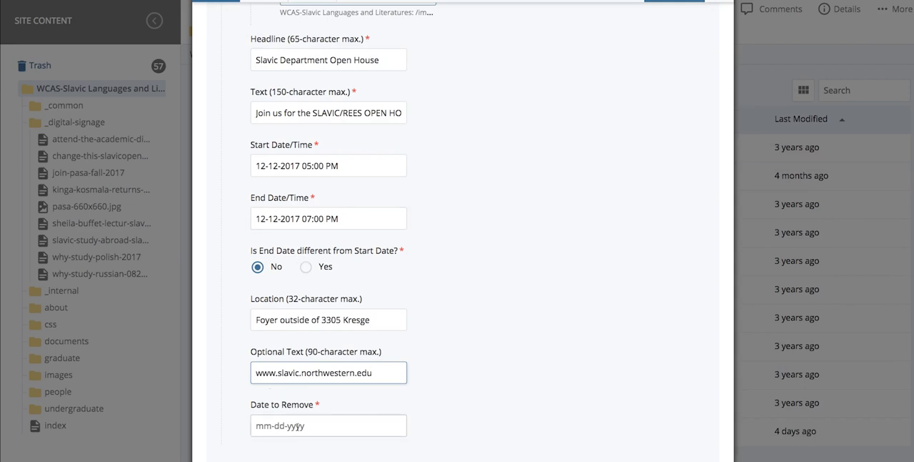
Step: Set the slide's removal date to 12-13-2017
click(278, 425)
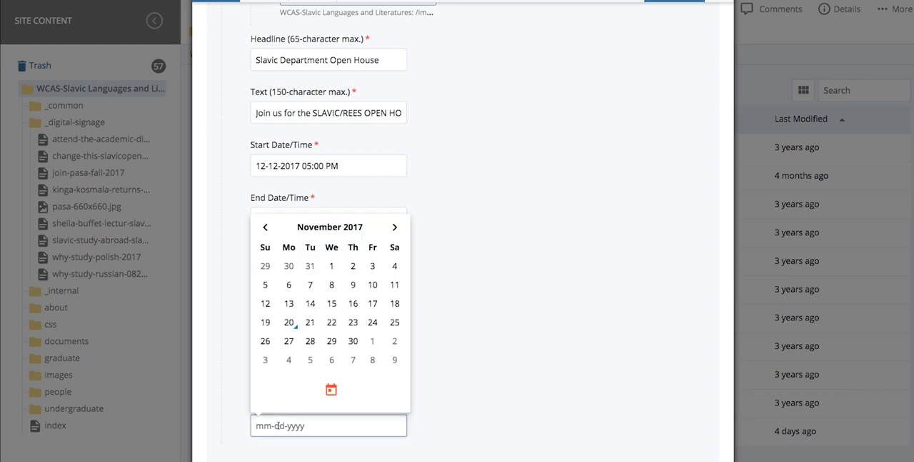
click(395, 228)
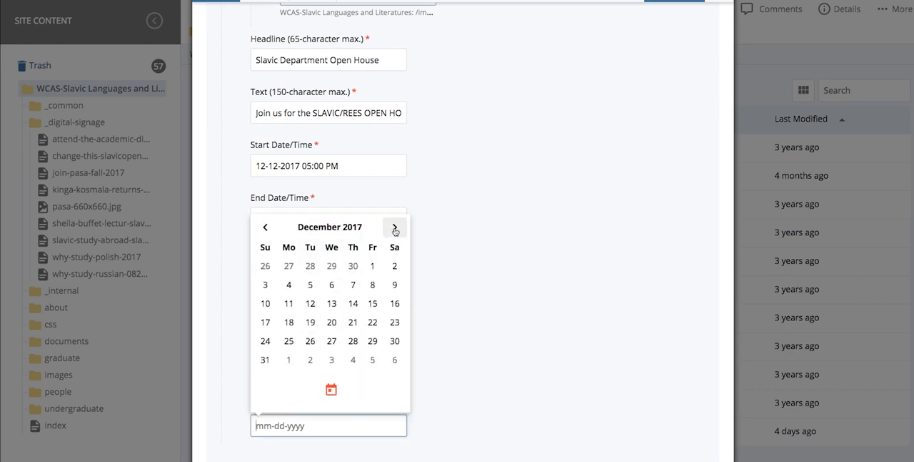
click(332, 305)
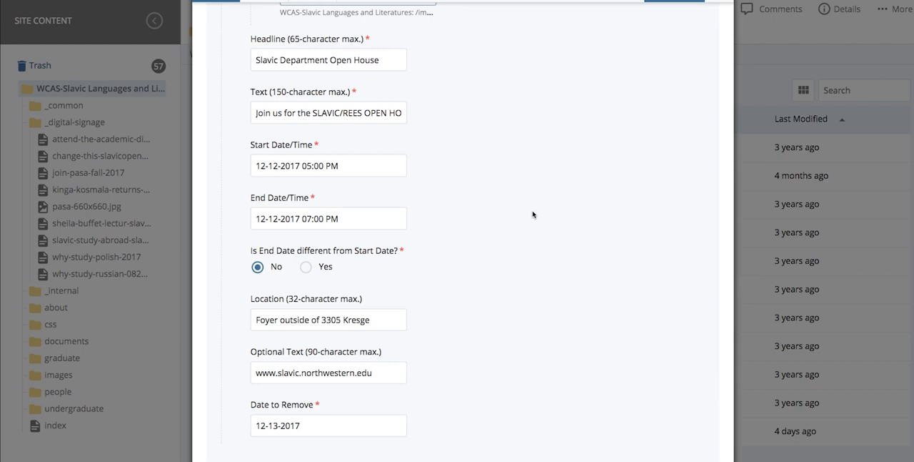
Step: Save the slide with a preview and submit the draft without running the guided content checks
scroll(568, 167, up, 5)
scroll(568, 212, up, 5)
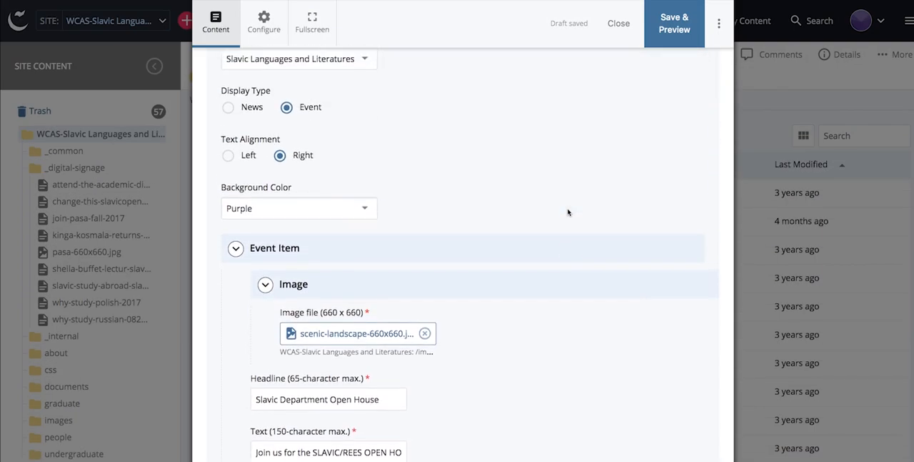
click(678, 26)
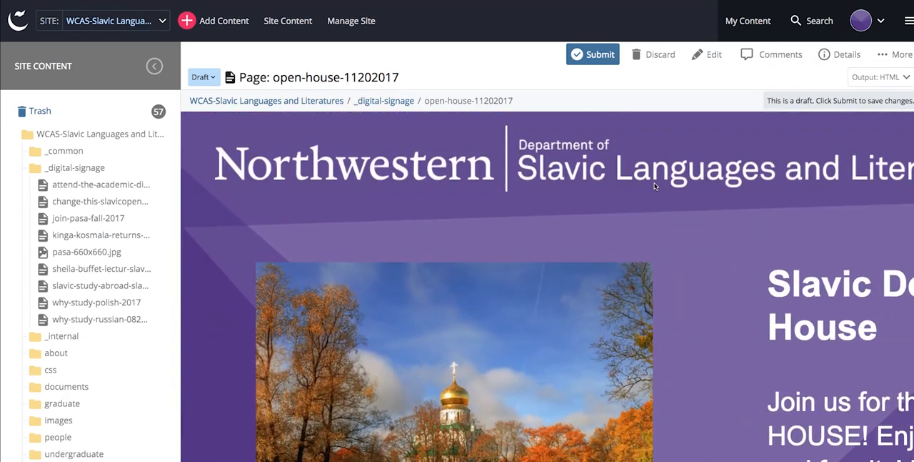
click(592, 57)
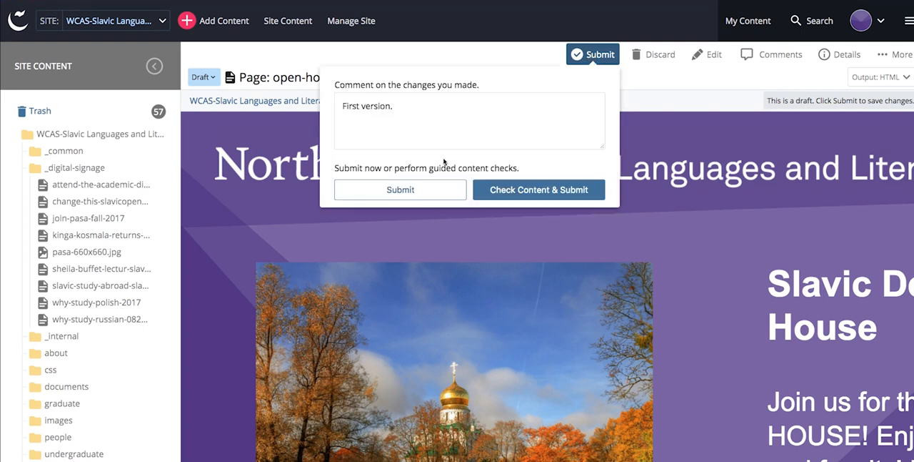
click(401, 190)
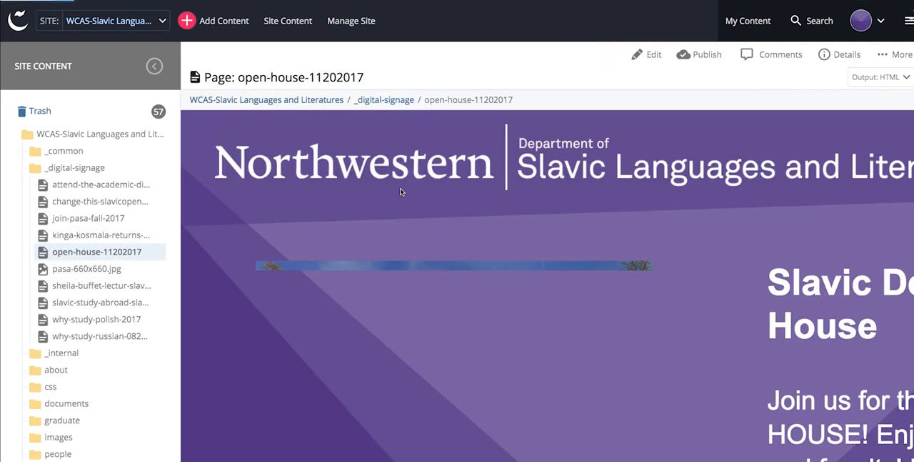
Step: Look over the submitted slide and publish its HTML output to the Development Site and Live destinations, with a publish report
scroll(400, 190, down, 5)
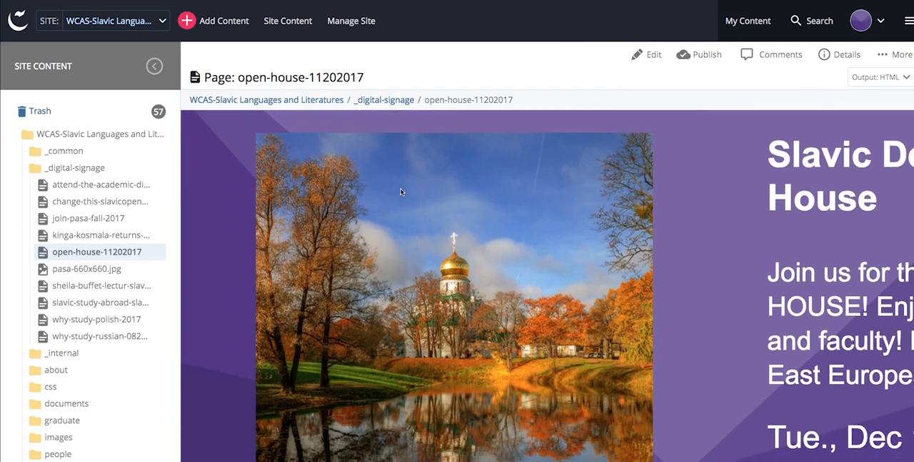
scroll(401, 190, right, 2)
scroll(401, 190, right, 4)
scroll(401, 190, up, 3)
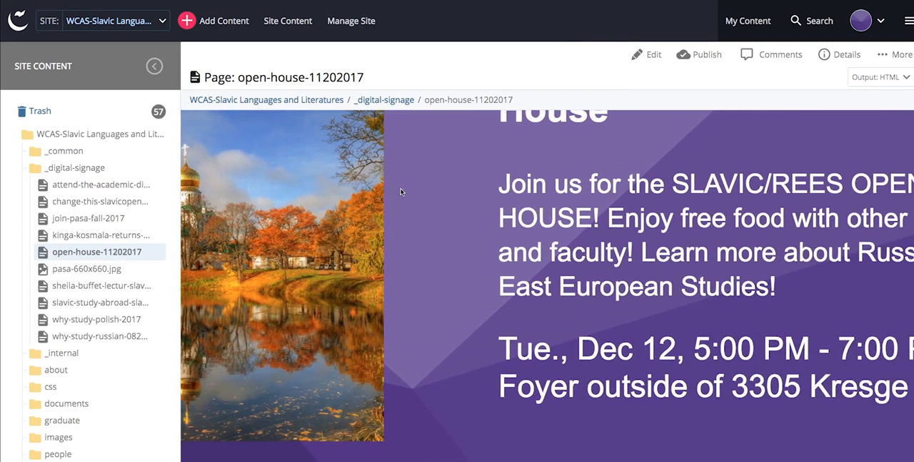
scroll(401, 192, up, 2)
scroll(414, 193, left, 2)
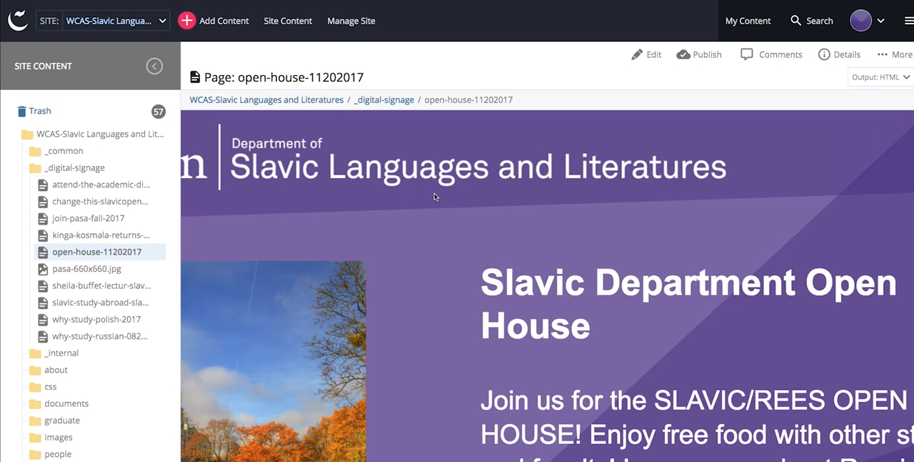
click(703, 55)
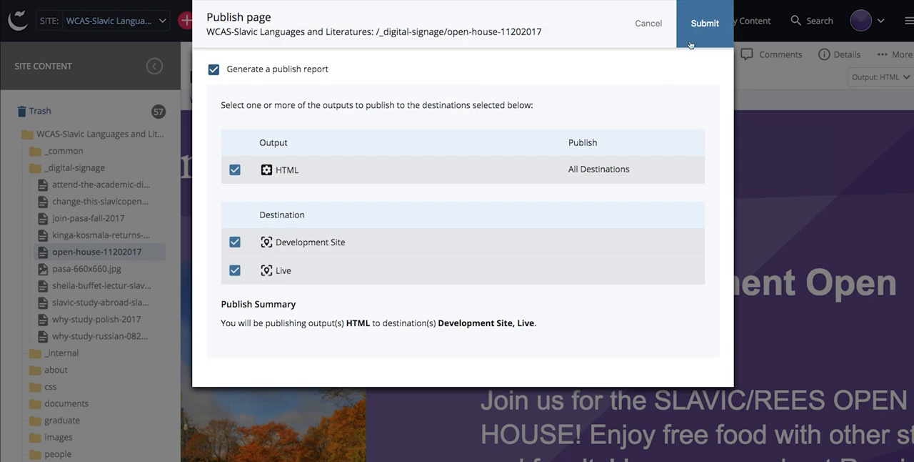
click(705, 25)
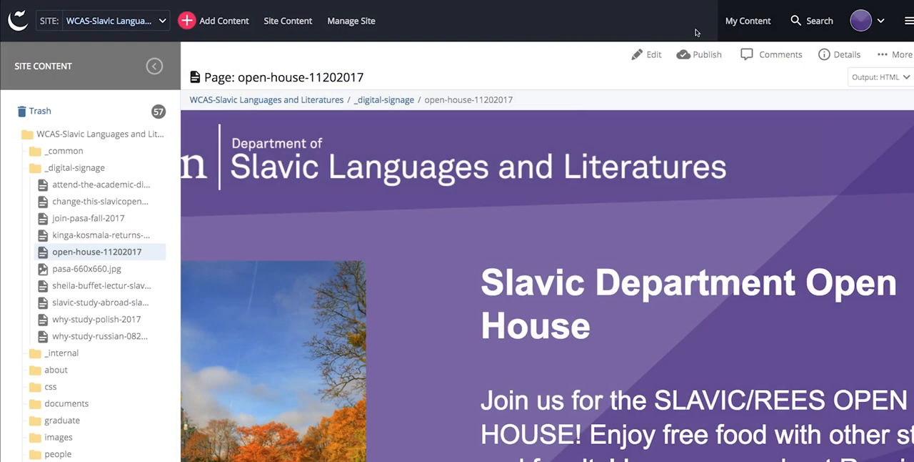